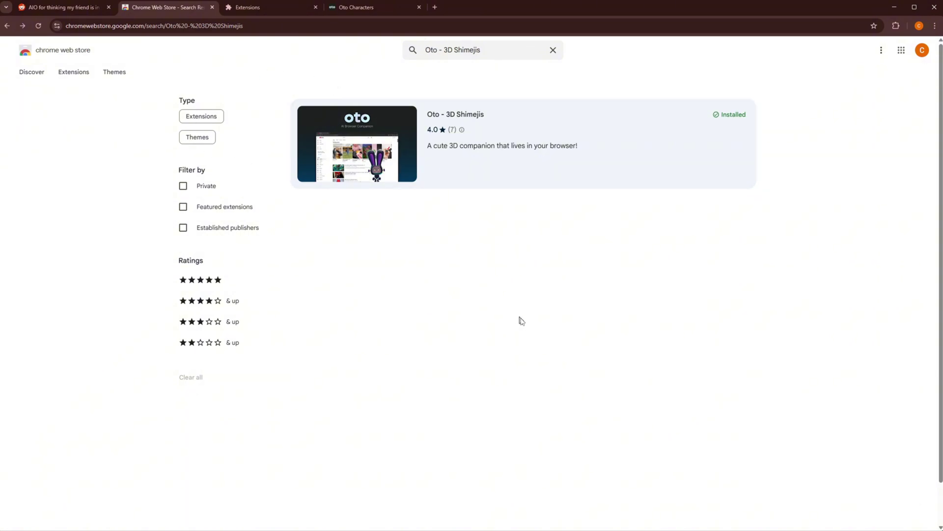
Open the Oto - 3D Shimejis result in the Chrome Web Store search to view its detail page.
click(480, 110)
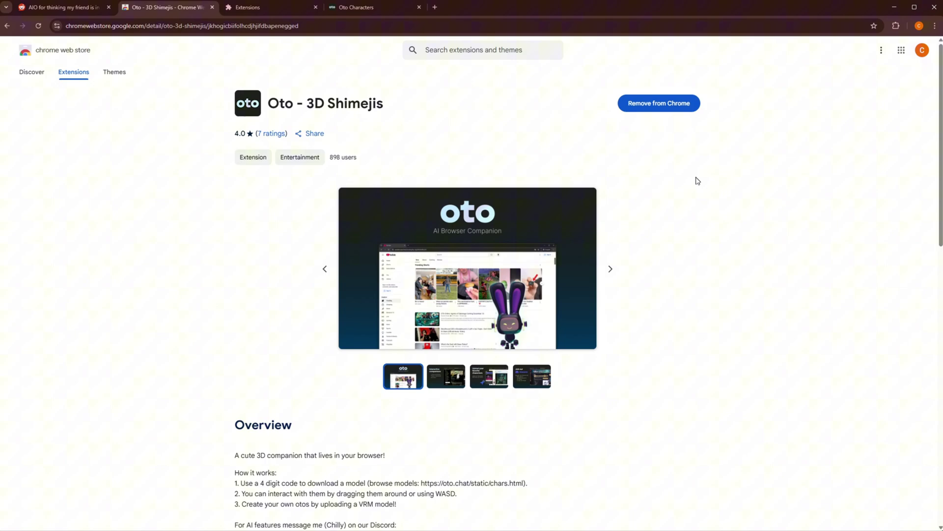
Pin Oto to the toolbar, log out in its settings, and reopen the popup at the login prompt.
click(896, 25)
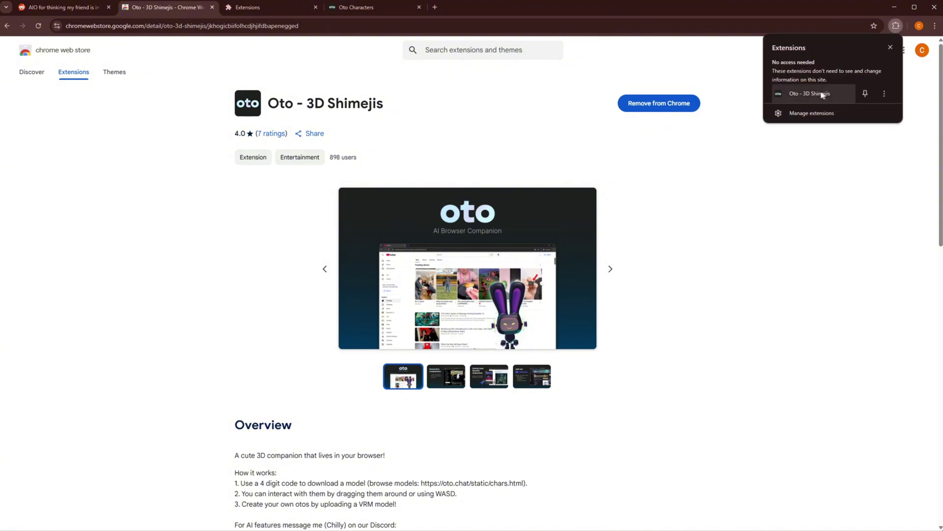
click(866, 92)
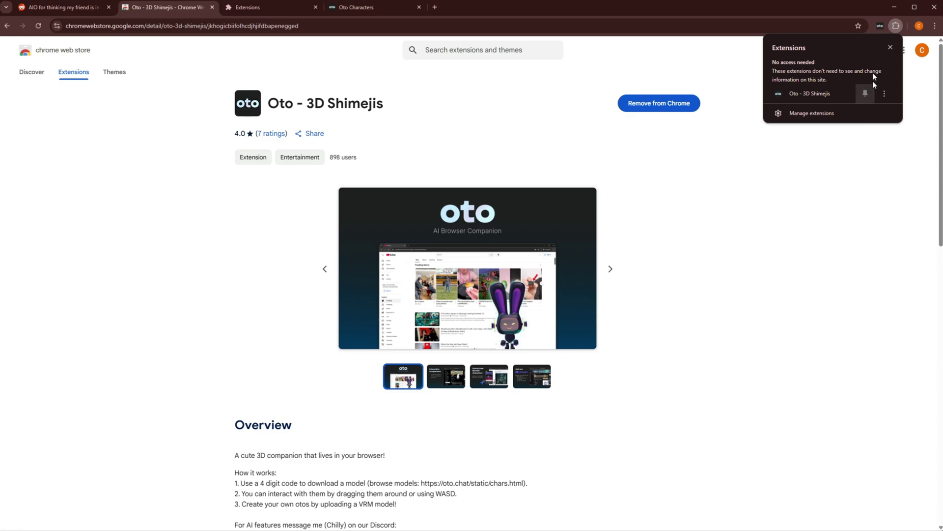
click(880, 27)
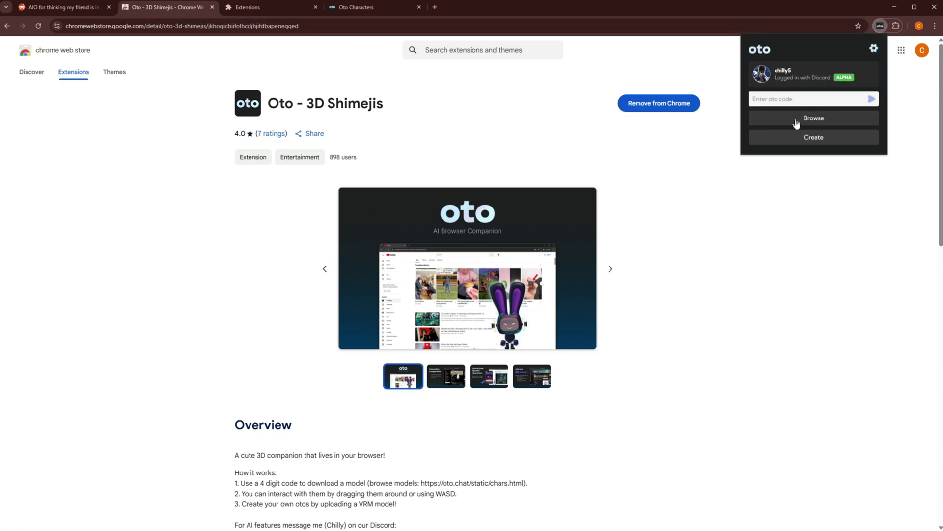
click(874, 49)
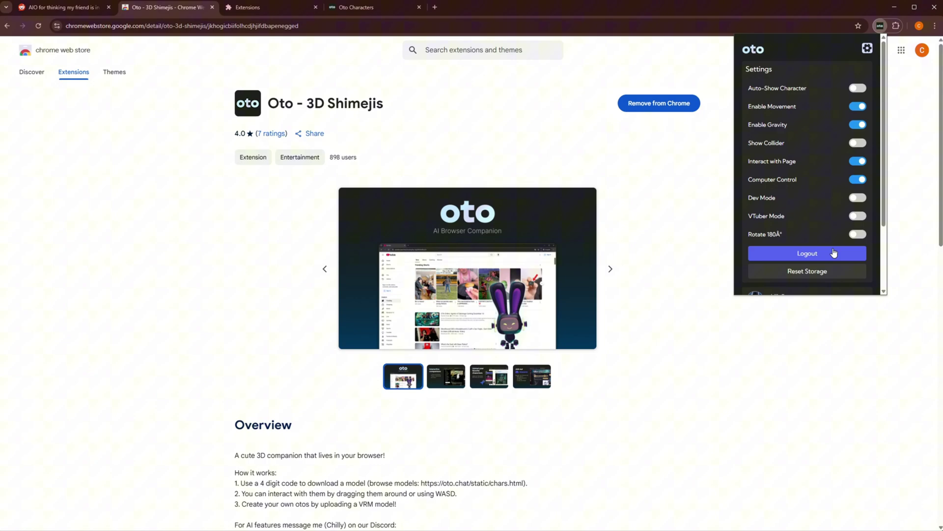
click(824, 252)
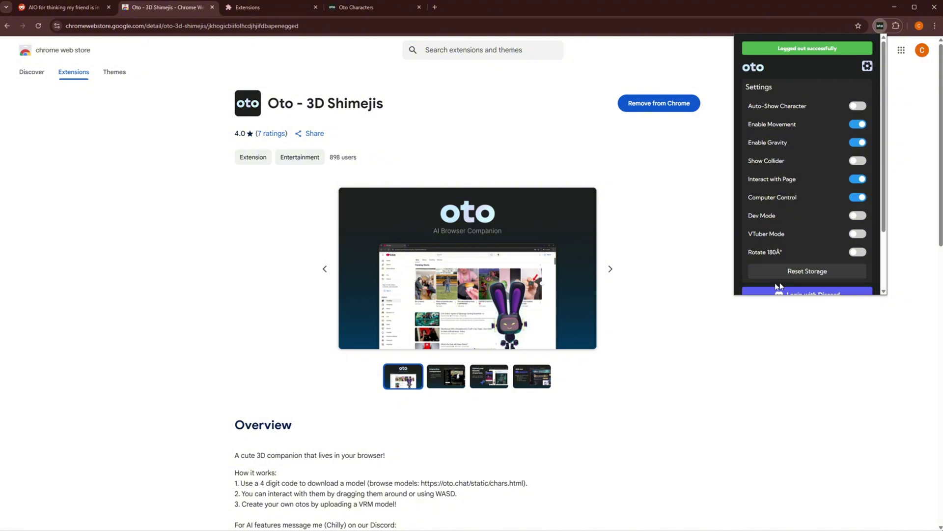
click(881, 29)
click(880, 29)
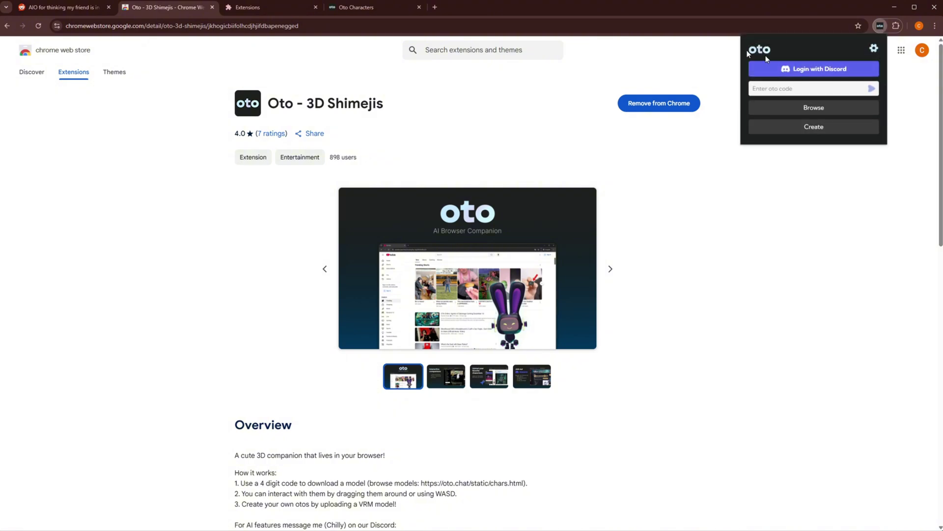
Log back in to the Oto extension with Login with Discord.
click(832, 69)
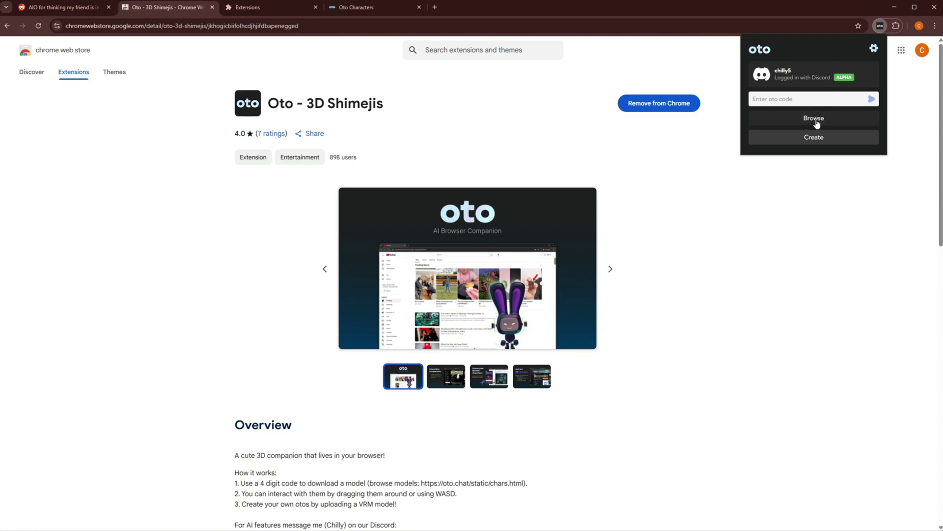
Open the Oto Characters catalogue in a single tab and scroll through the Featured and All Characters lists.
click(814, 118)
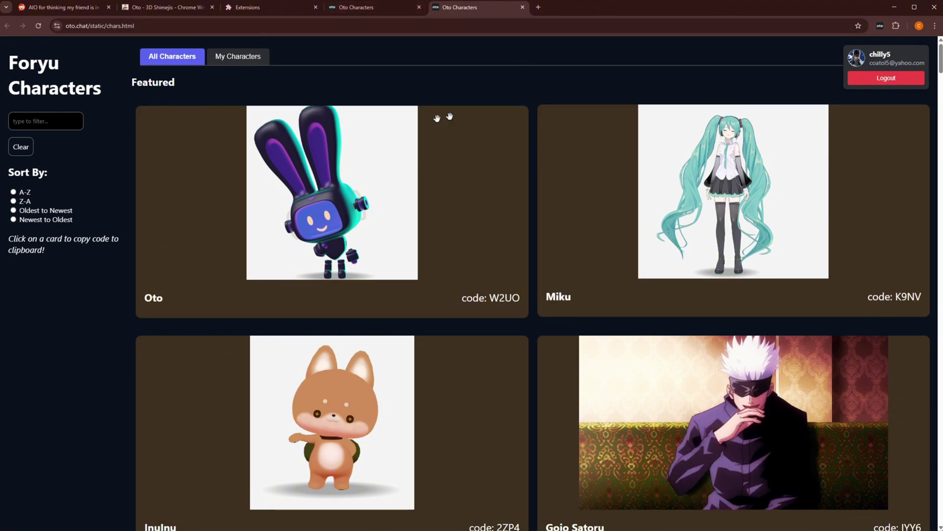
click(419, 7)
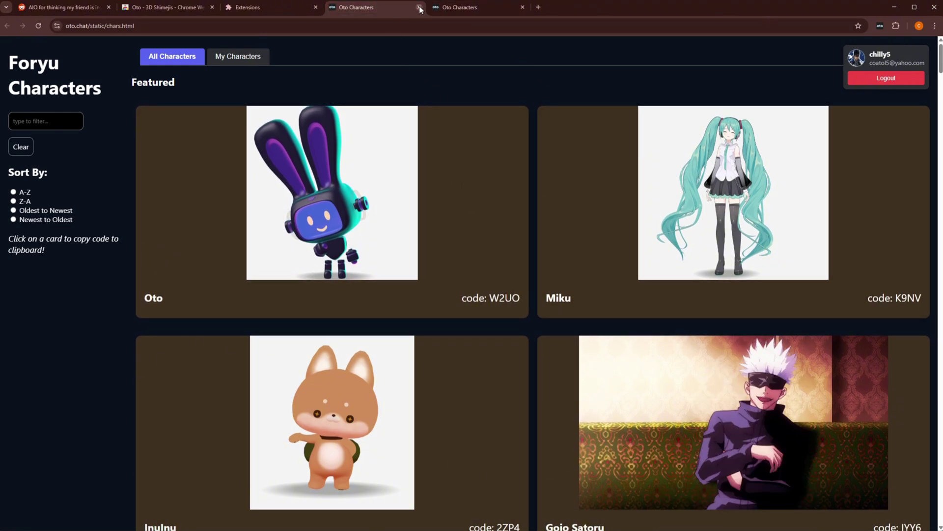
scroll(613, 223, down, 12)
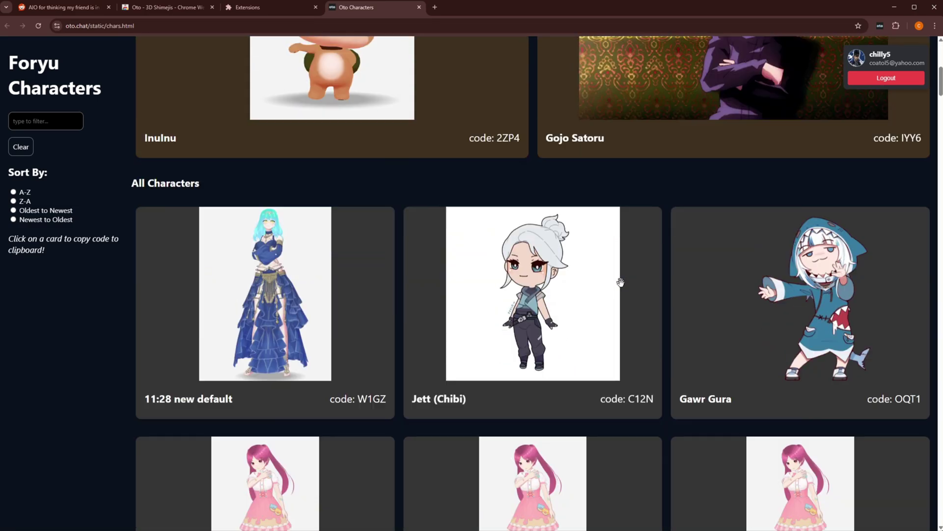
scroll(458, 294, down, 20)
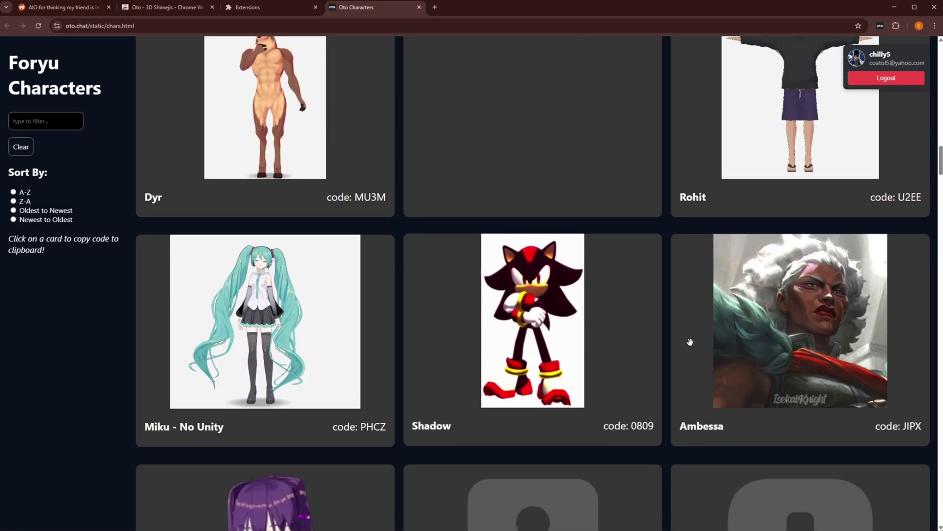
scroll(533, 321, down, 5)
scroll(668, 355, up, 20)
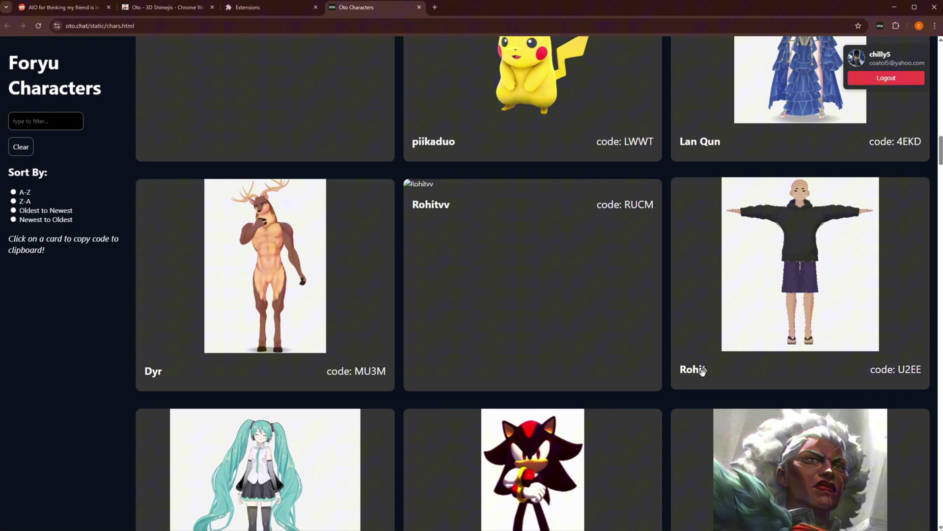
scroll(646, 369, up, 16)
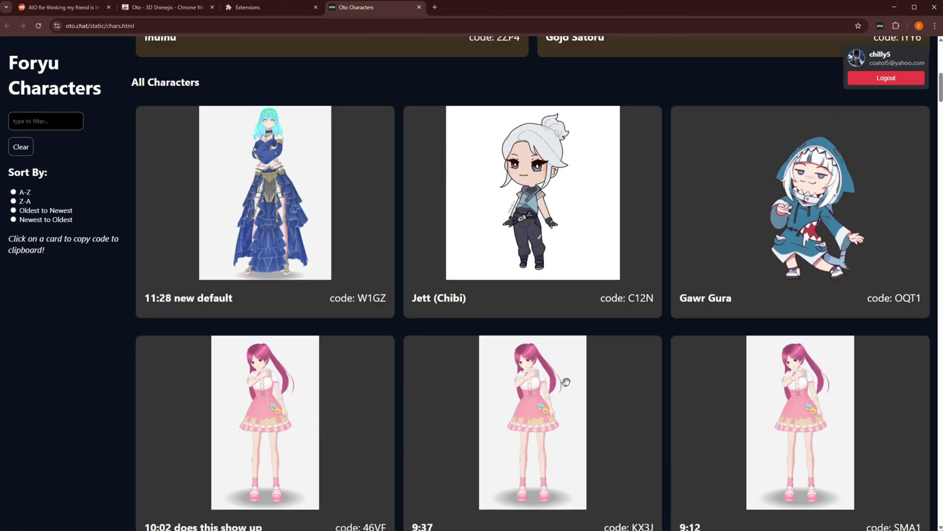
scroll(389, 375, down, 8)
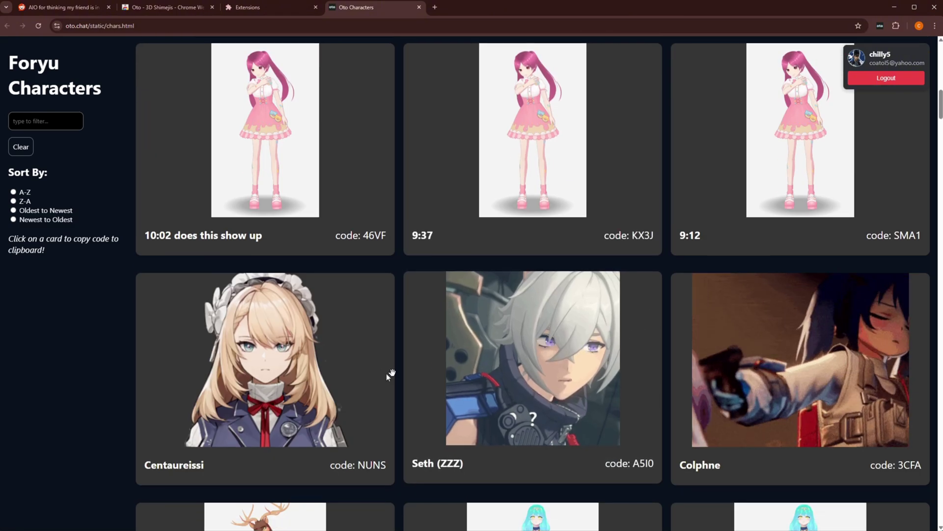
scroll(639, 329, up, 2)
scroll(640, 329, up, 15)
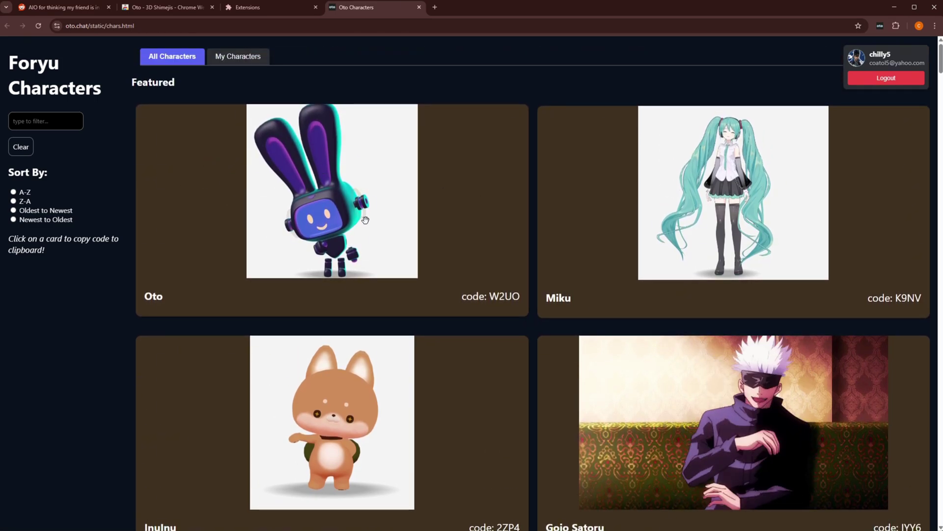
Copy the Oto character's code W2UO, enter it in the Oto popup, and summon the bunny.
click(202, 236)
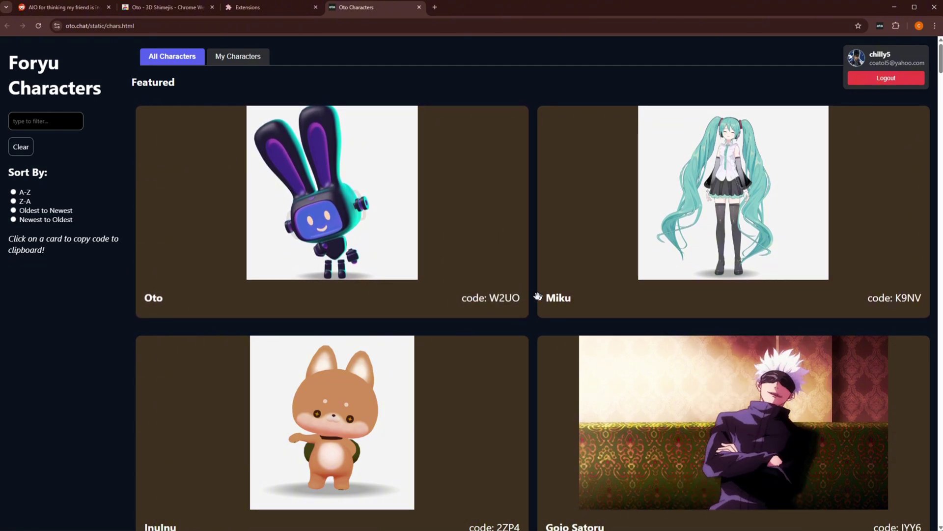
click(880, 25)
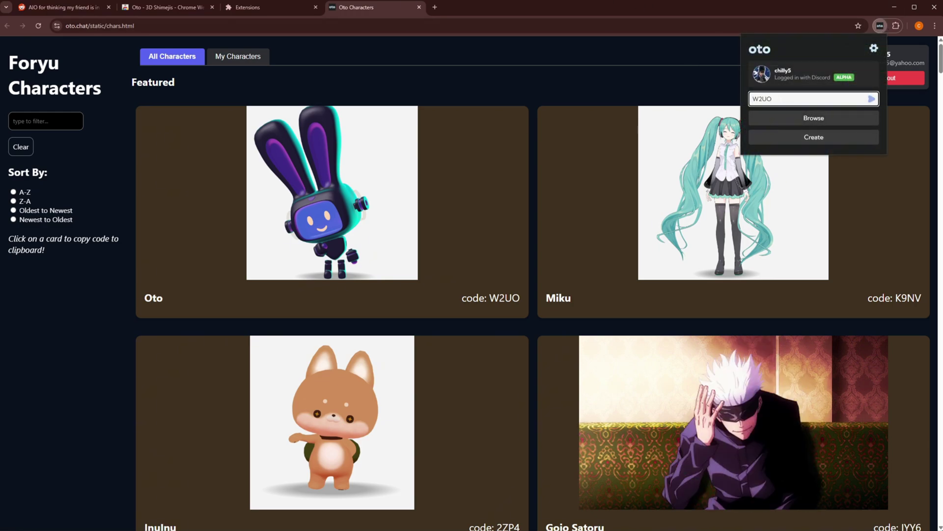
key(Return)
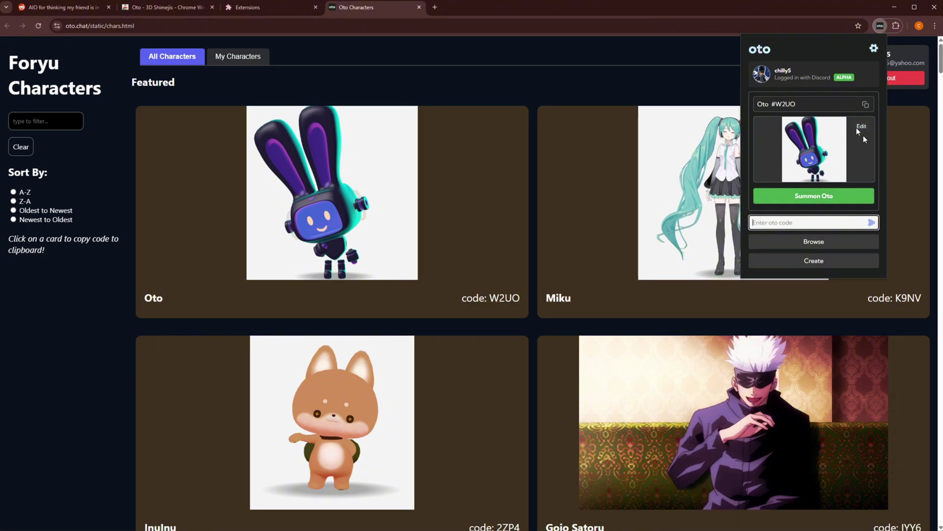
click(828, 202)
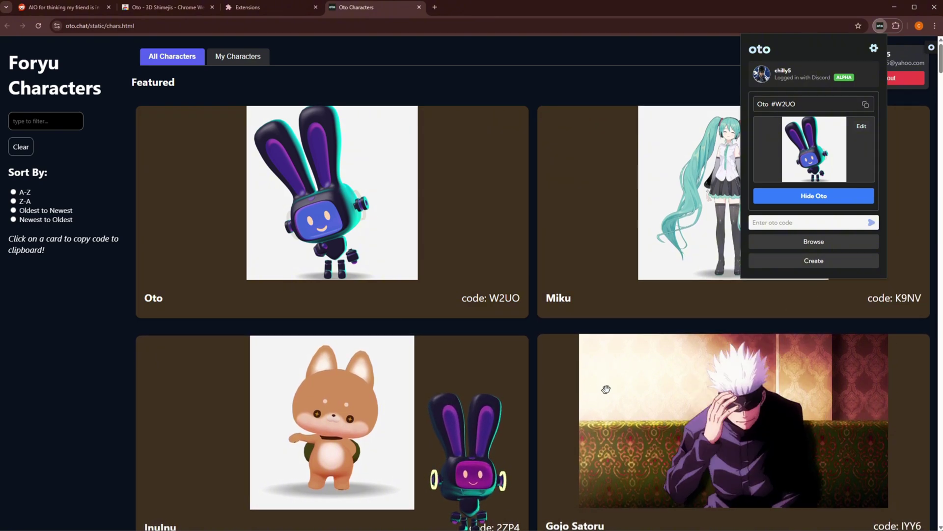
Copy Miku's code K9NV, load it in Oto on the reloaded Reddit post, and summon her.
click(659, 310)
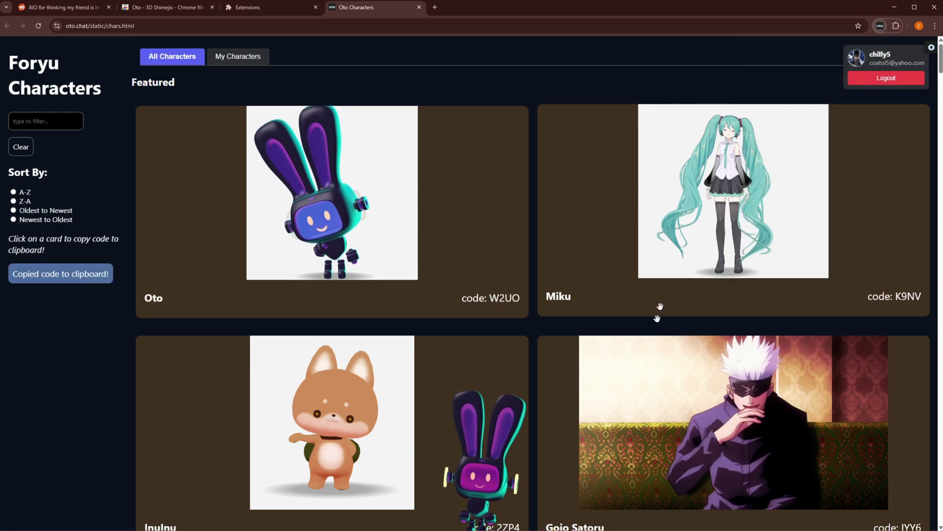
click(65, 8)
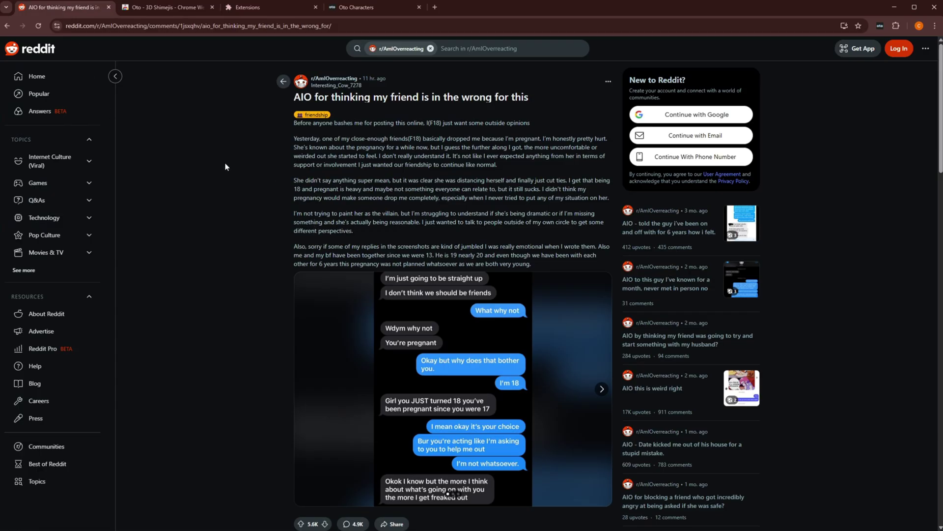
click(38, 26)
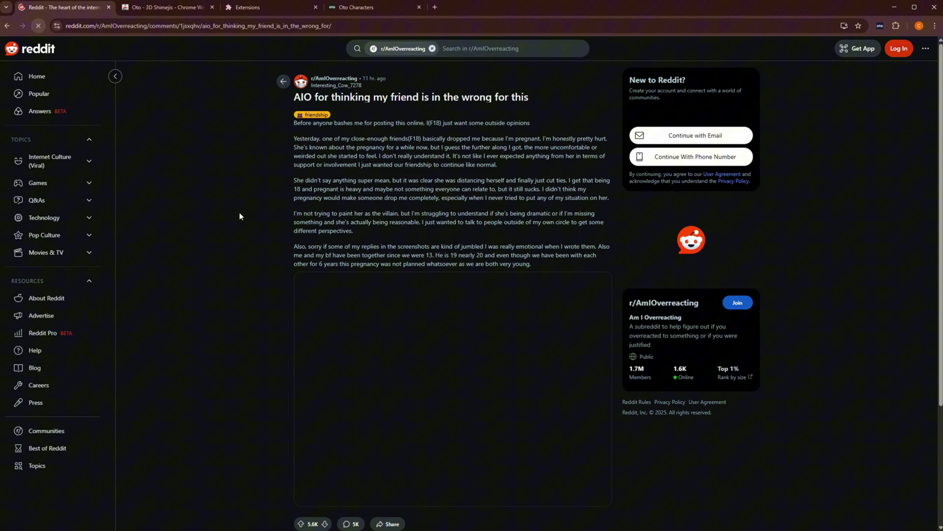
click(880, 26)
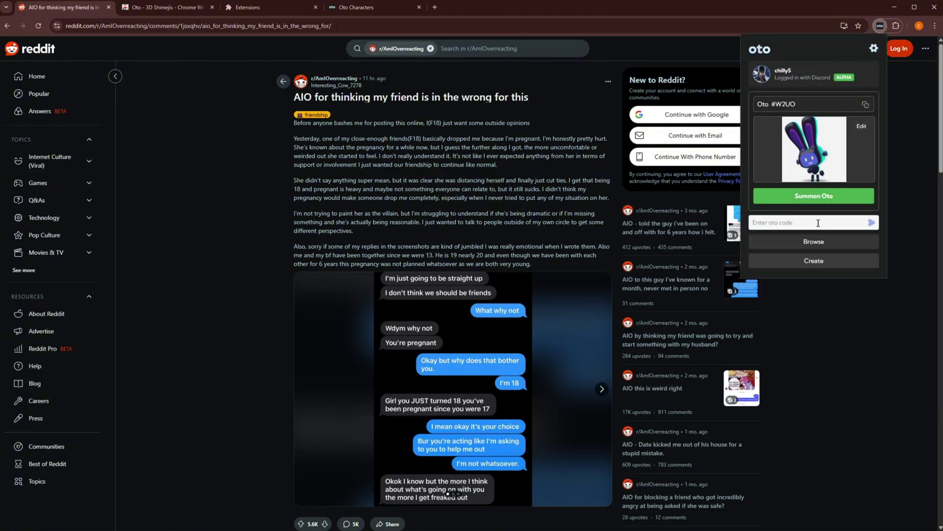
text(K9NV)
key(Return)
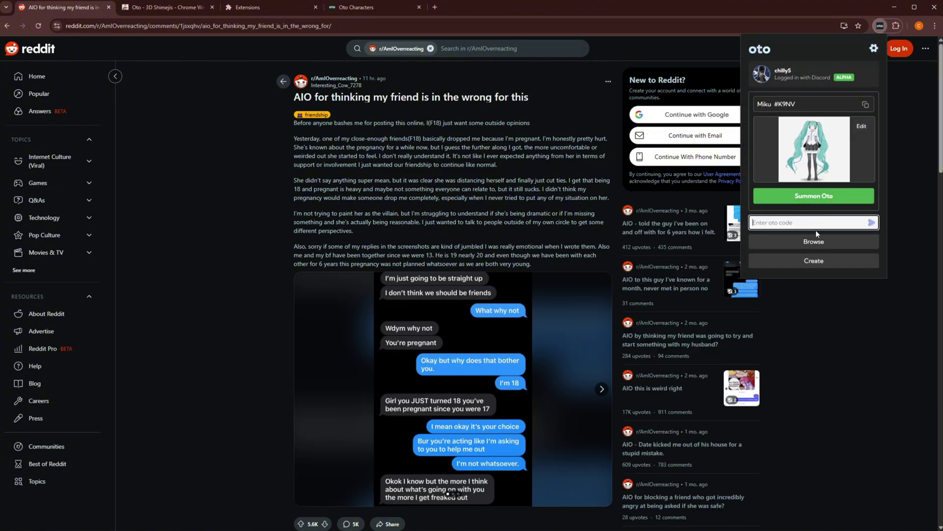
click(827, 199)
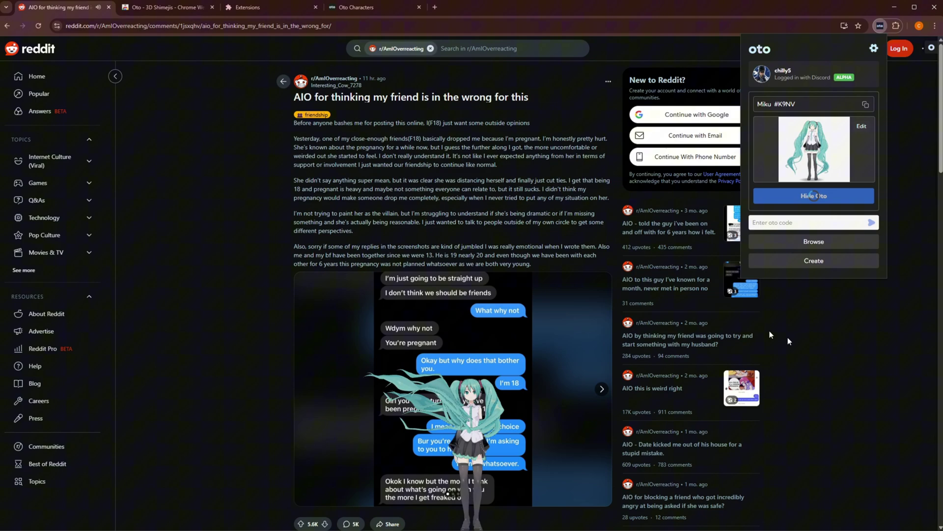
Close the Oto panel and scroll down the Reddit comments while Miku roams.
click(883, 427)
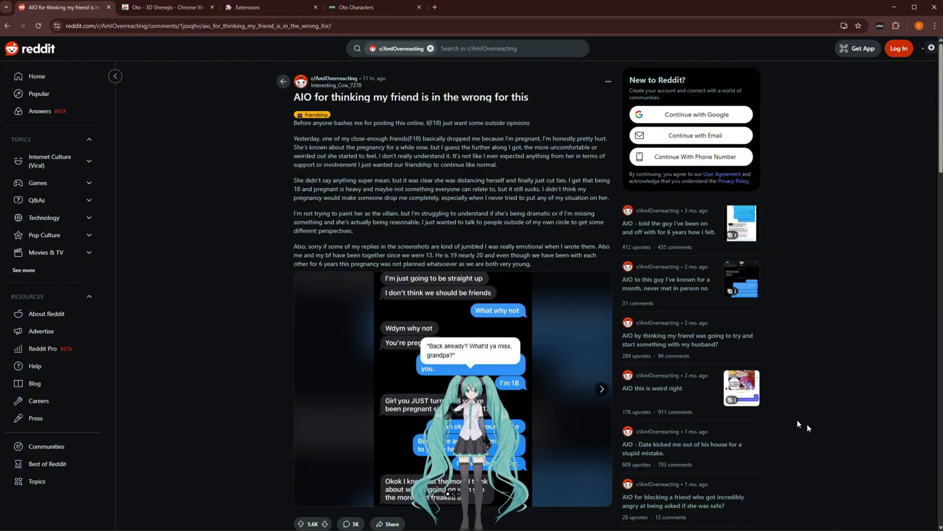
scroll(509, 334, down, 8)
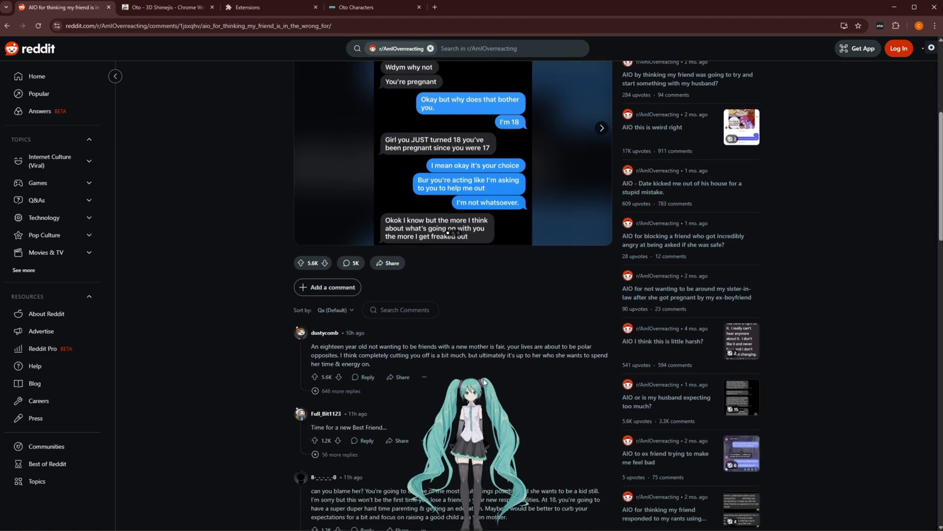
scroll(479, 407, down, 2)
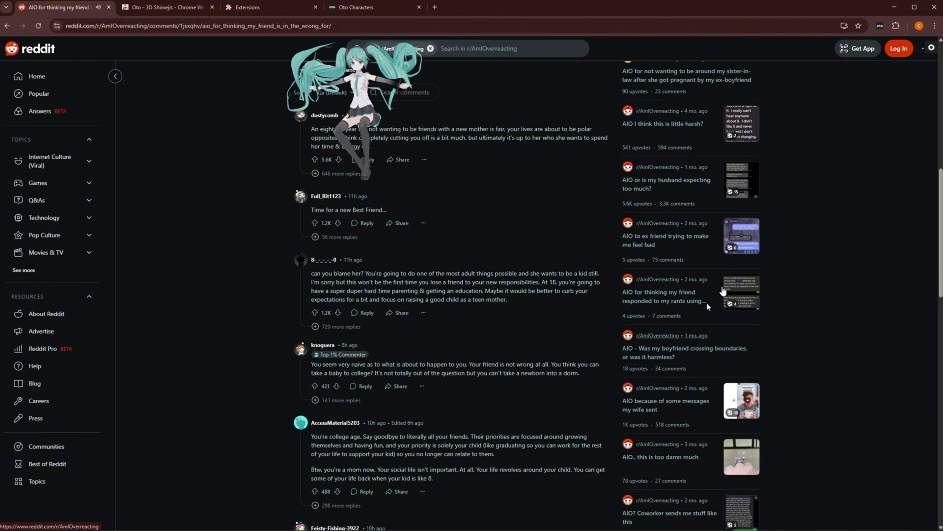
Turn Show Collider on in Oto settings to view Miku's collision outlines.
click(879, 26)
click(876, 49)
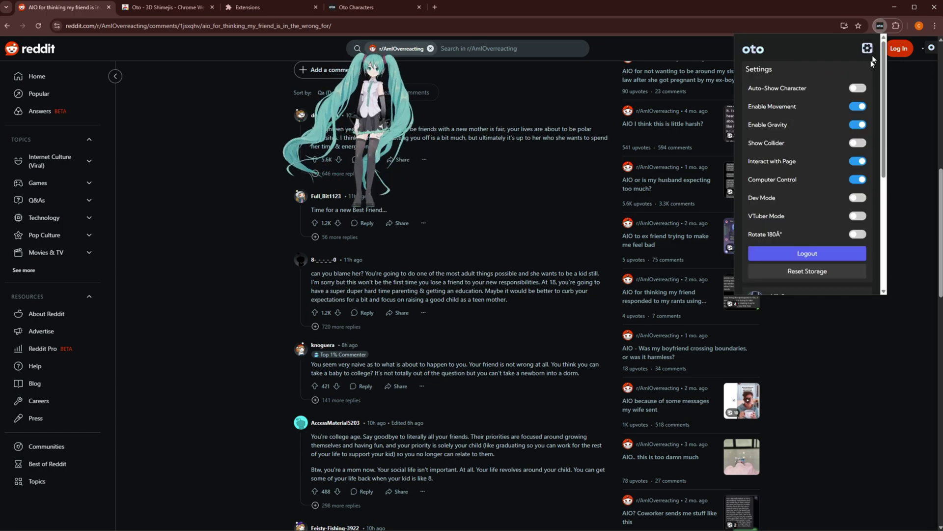
click(857, 143)
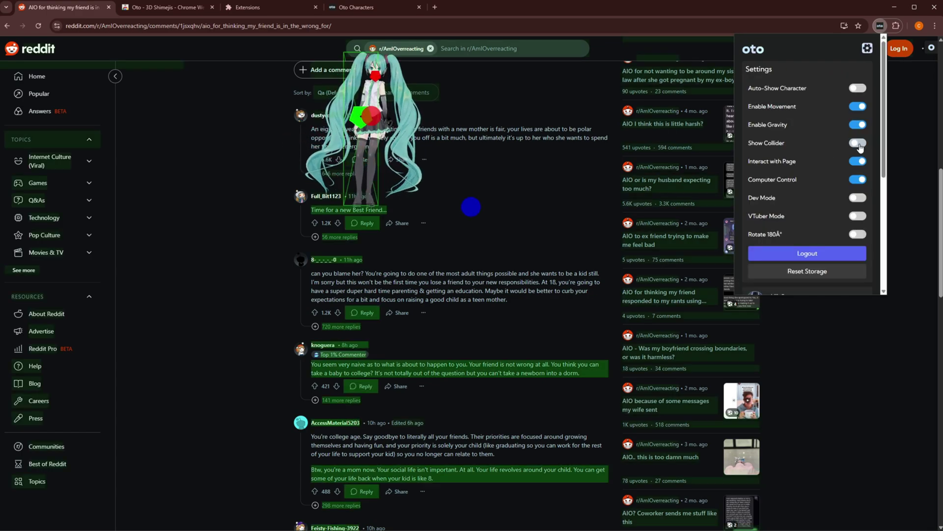
click(881, 26)
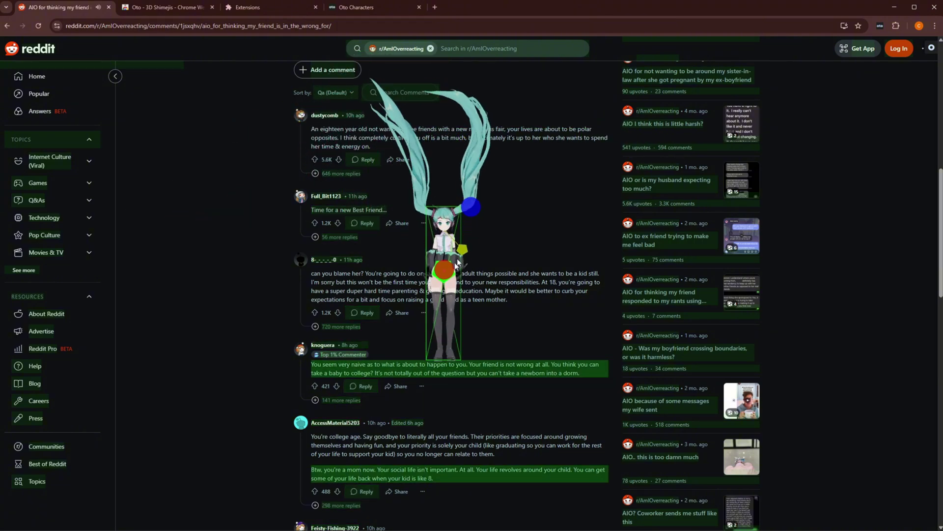
Switch Show Collider back off and return to the main character panel.
click(880, 26)
click(874, 48)
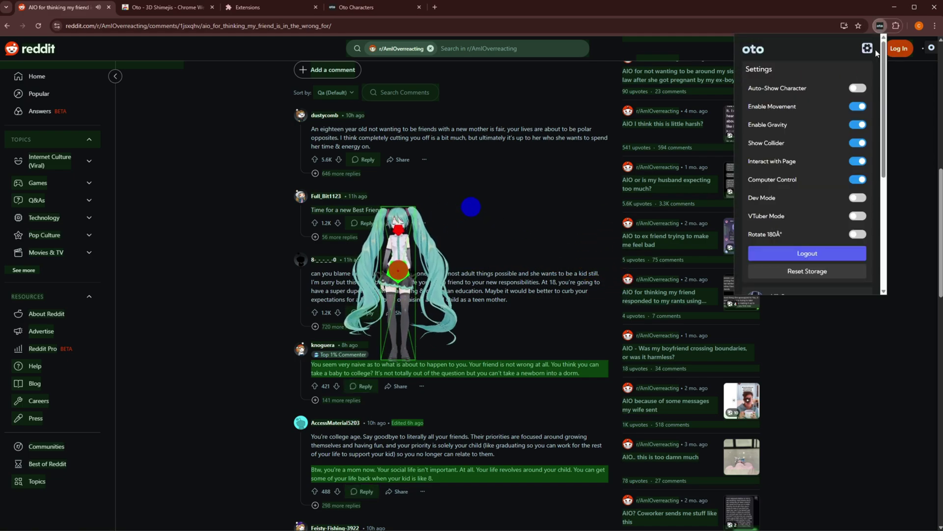
click(859, 142)
click(867, 47)
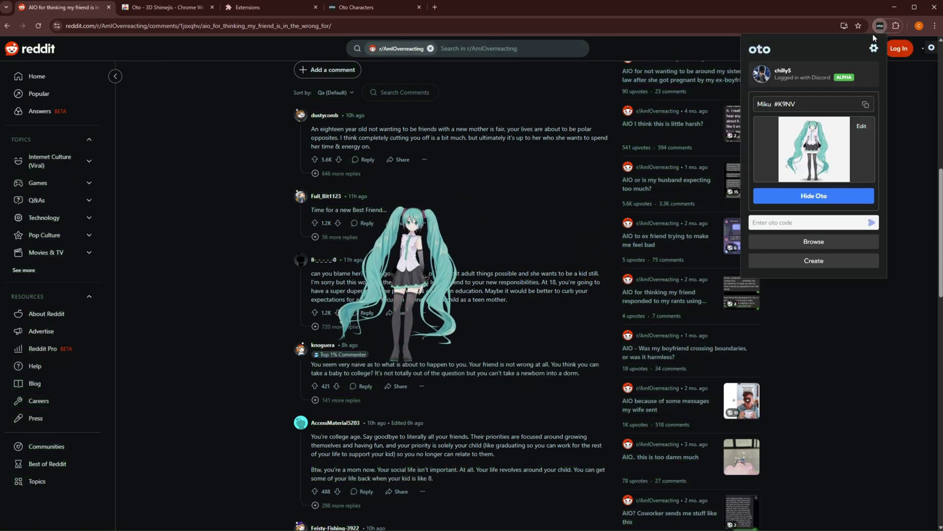
In the Model Editor, scale Miku's Group to 3 on X, Y and Z, then save and upload.
click(861, 128)
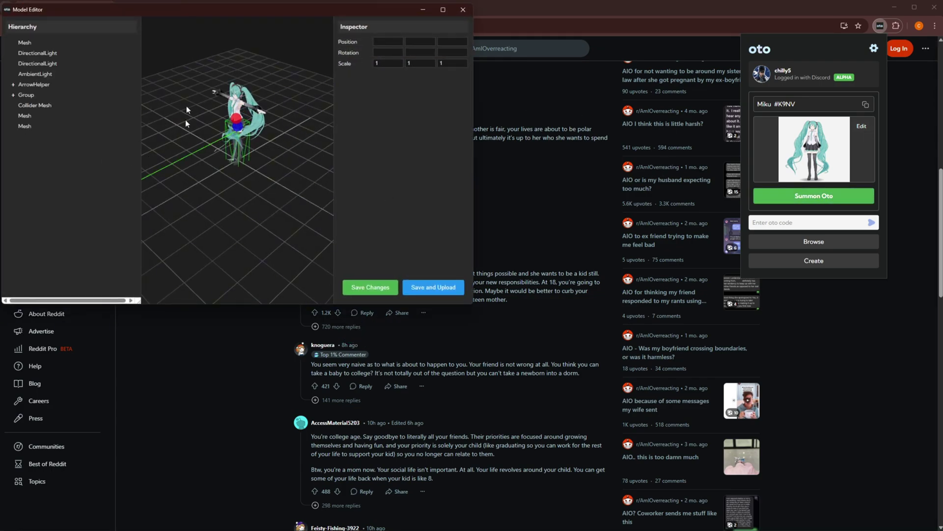
click(43, 95)
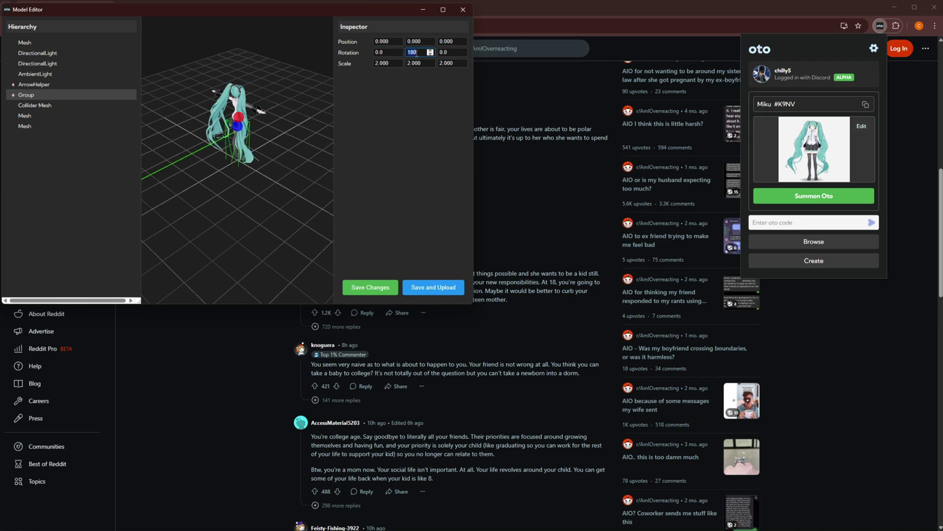
click(384, 64)
key(ctrl+a)
text(3)
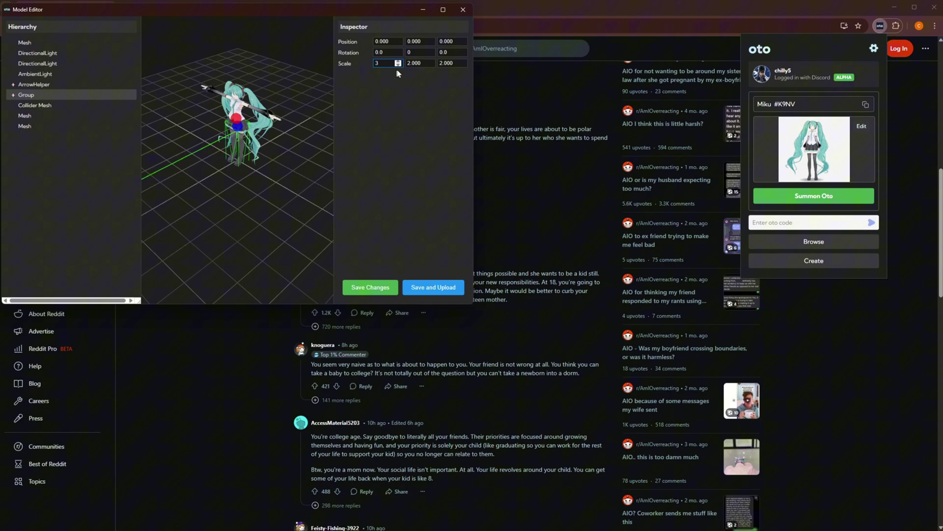
key(Tab)
text(3)
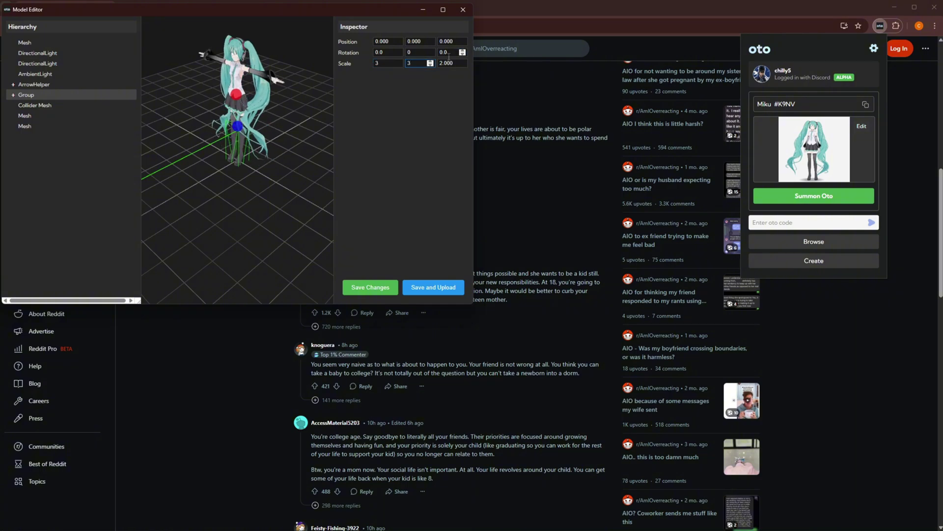
key(Tab)
text(3)
click(408, 119)
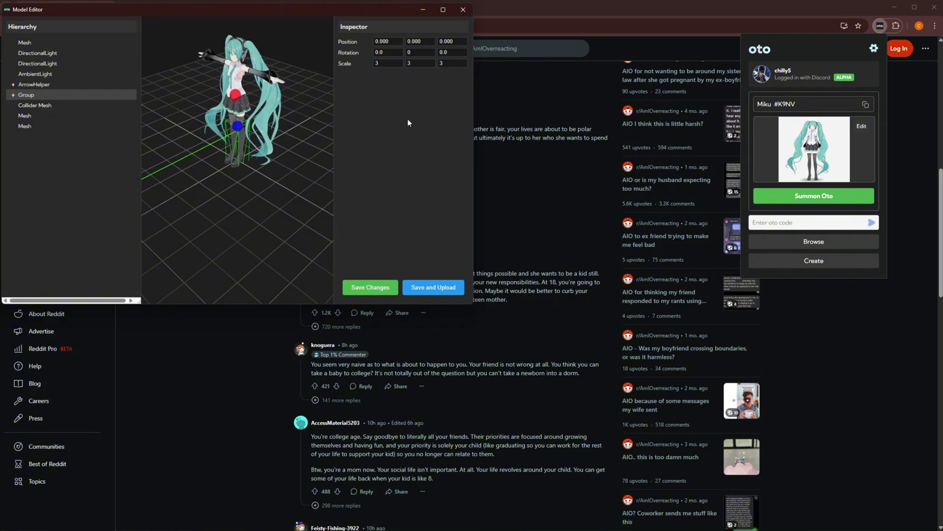
click(427, 290)
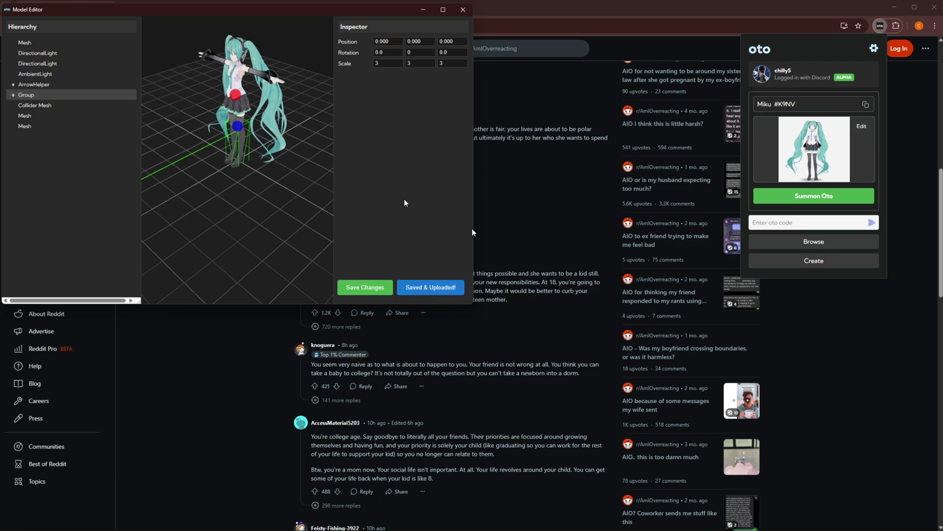
click(463, 10)
Re-summon the enlarged Miku and fling her toward the Reddit right sidebar.
click(811, 196)
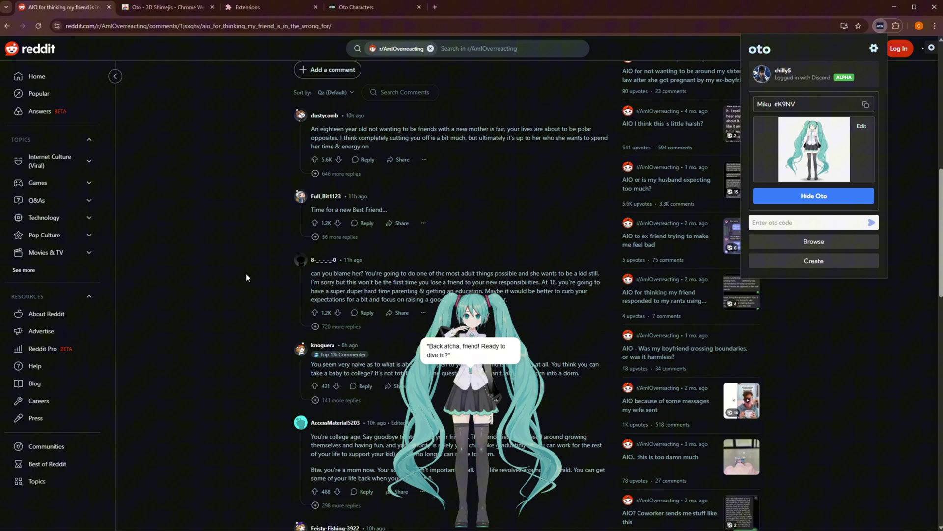
drag(528, 391, 359, 306)
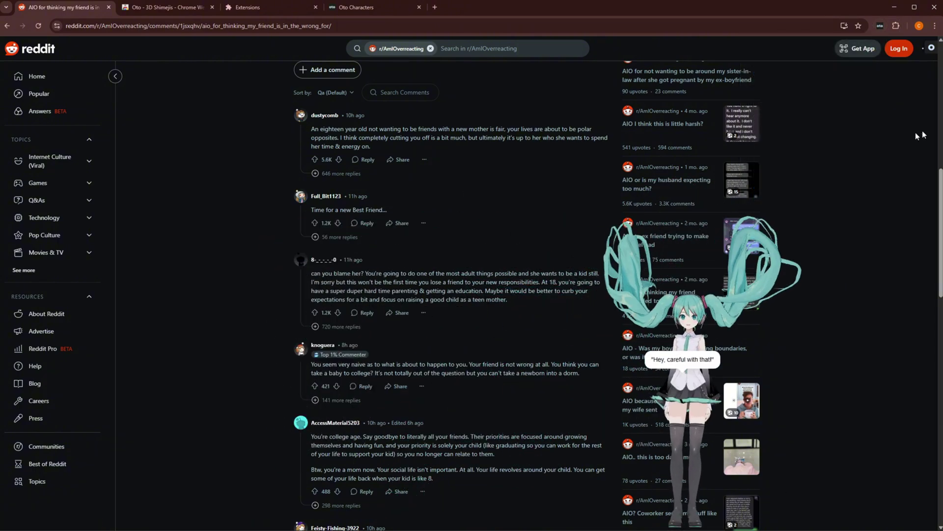
Load the purple bunny with Oto code W2UO in place of Miku, then dismiss the panel.
click(880, 26)
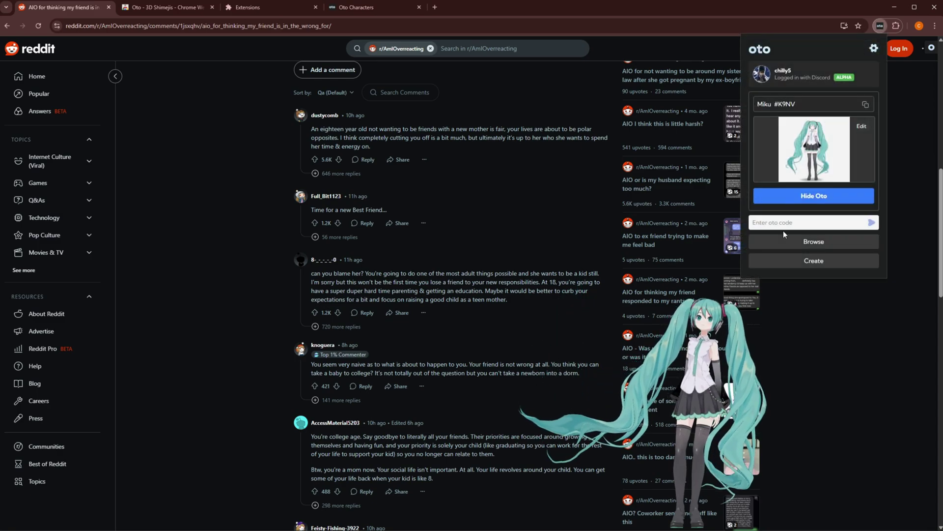
click(806, 222)
text(W2UO)
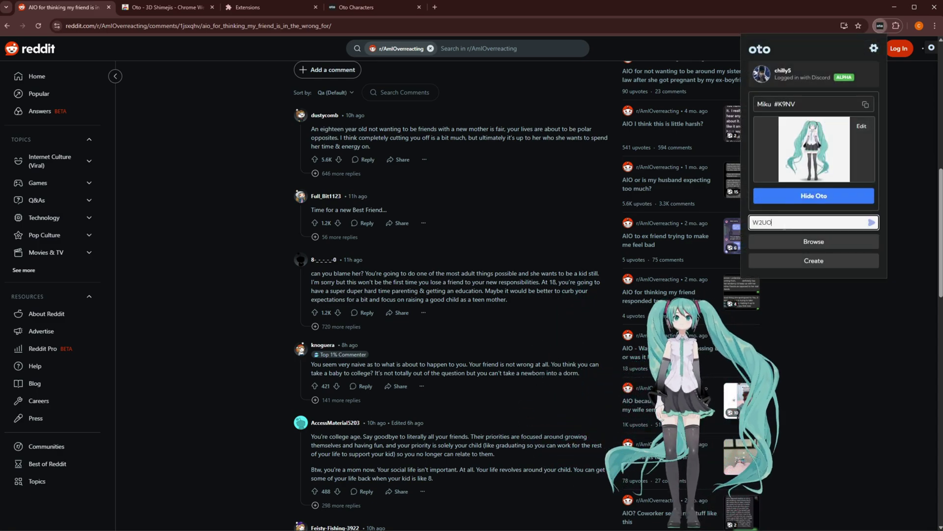
key(Return)
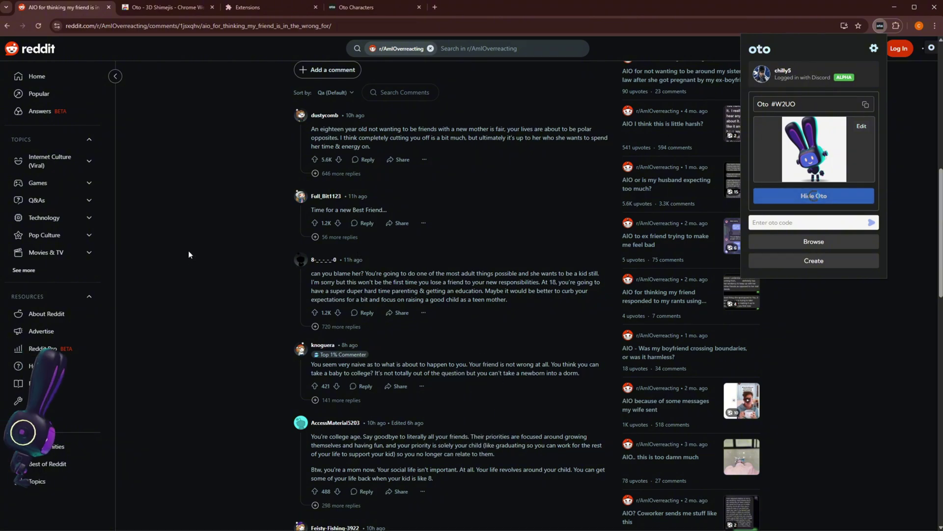
click(195, 268)
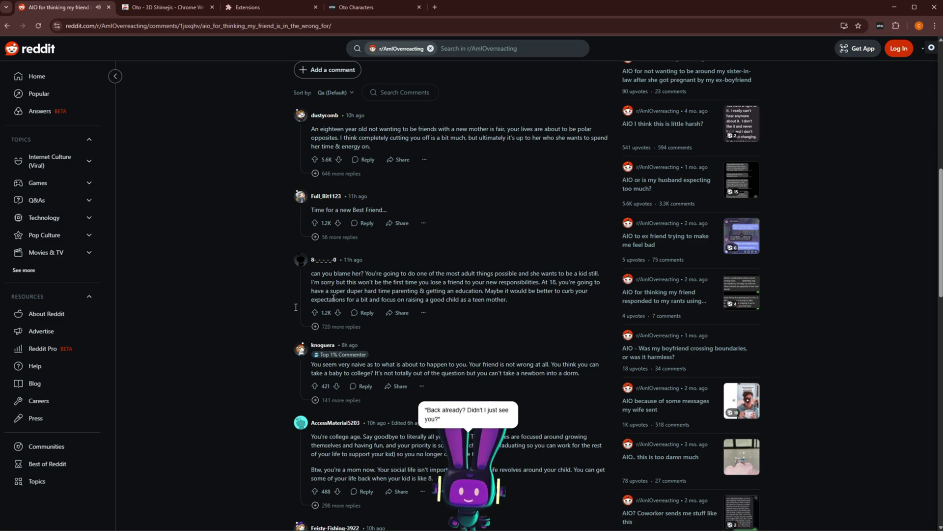
Move the chat toggle lower on the edge and send 'hi tell the audience about yourself oot'.
click(931, 46)
click(801, 47)
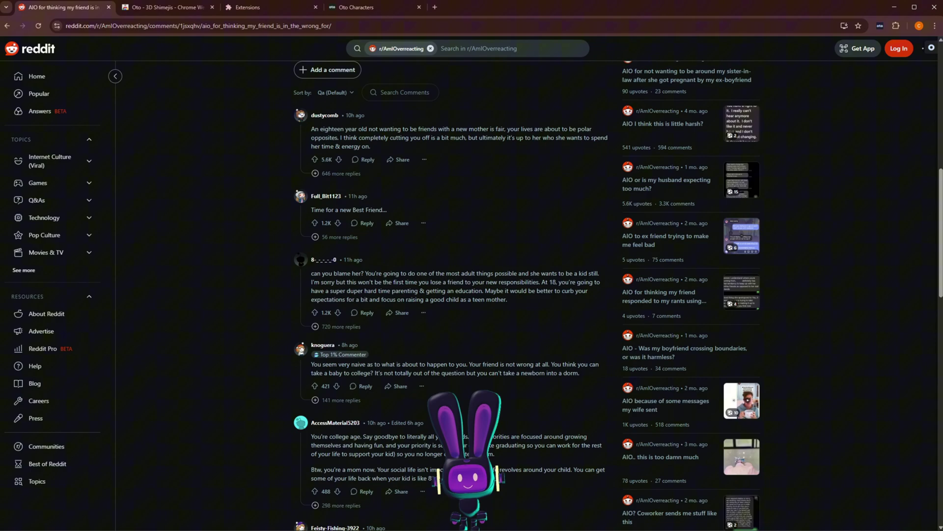
drag(929, 47, 887, 275)
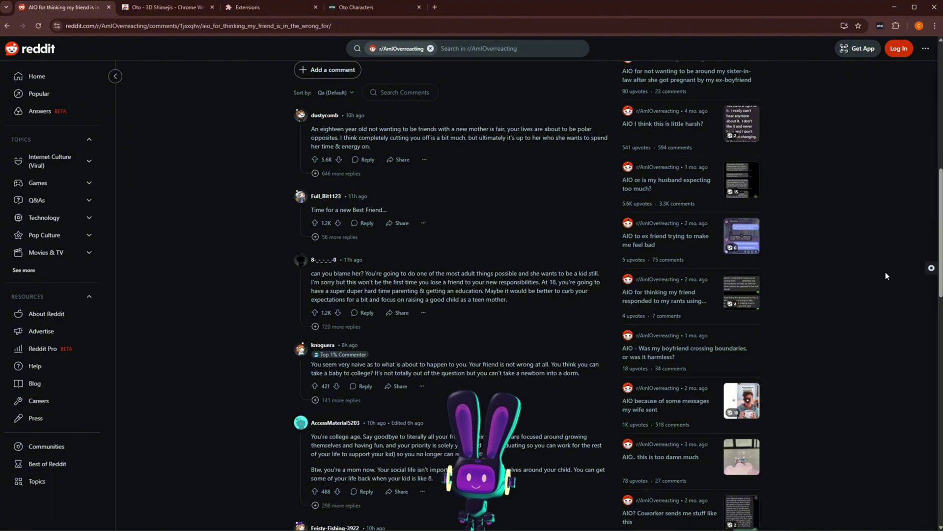
click(931, 269)
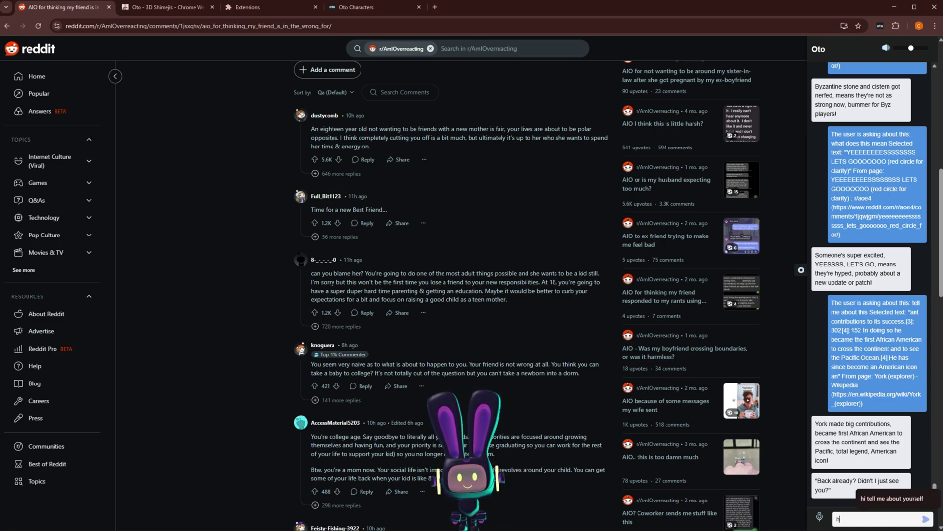
text(hi tell the audience)
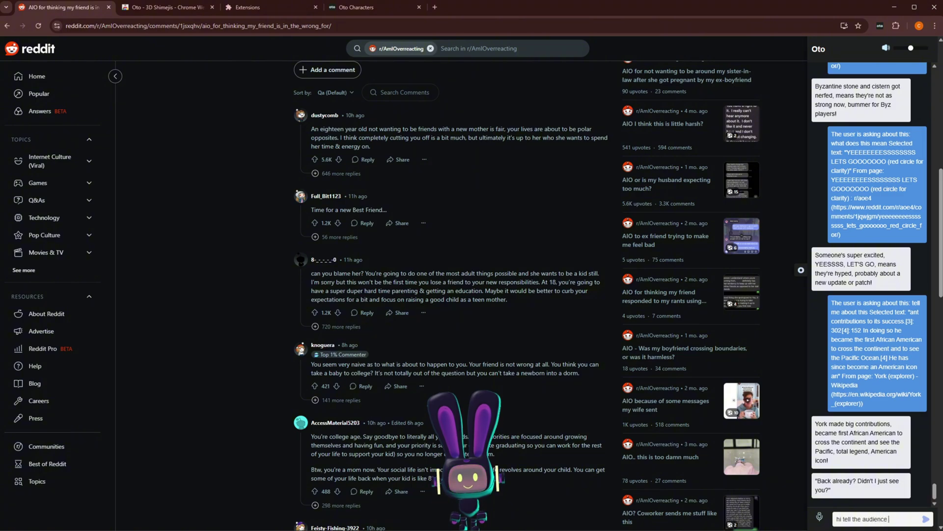
text( about yourself oot)
key(Return)
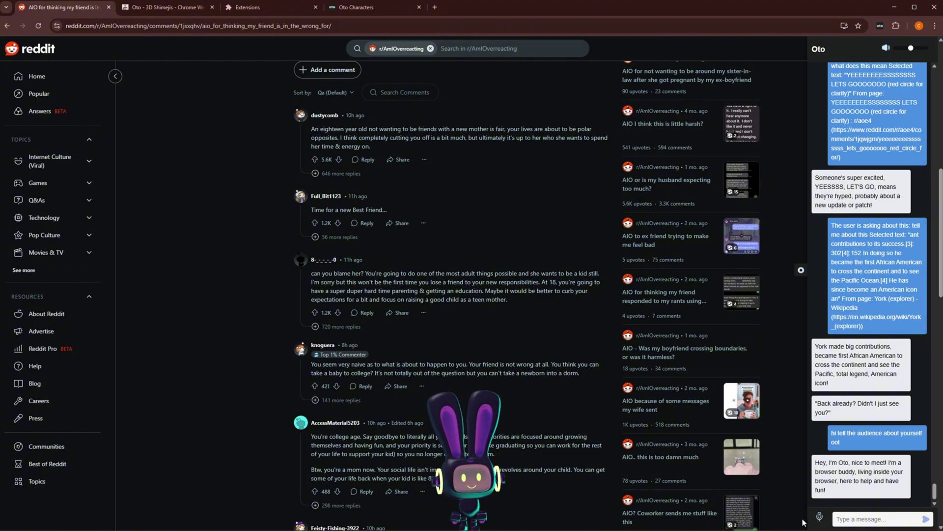
Start a voice message to the bunny and grant the site microphone access.
click(819, 517)
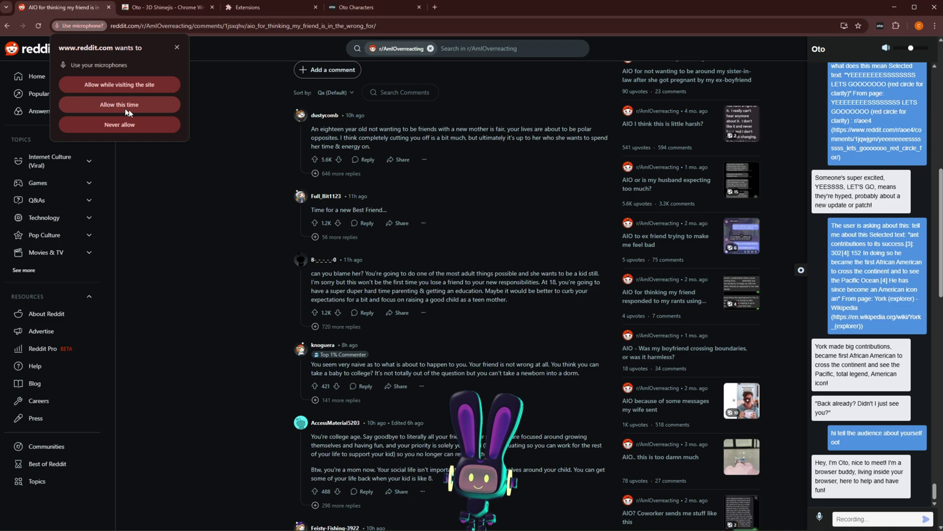
click(140, 85)
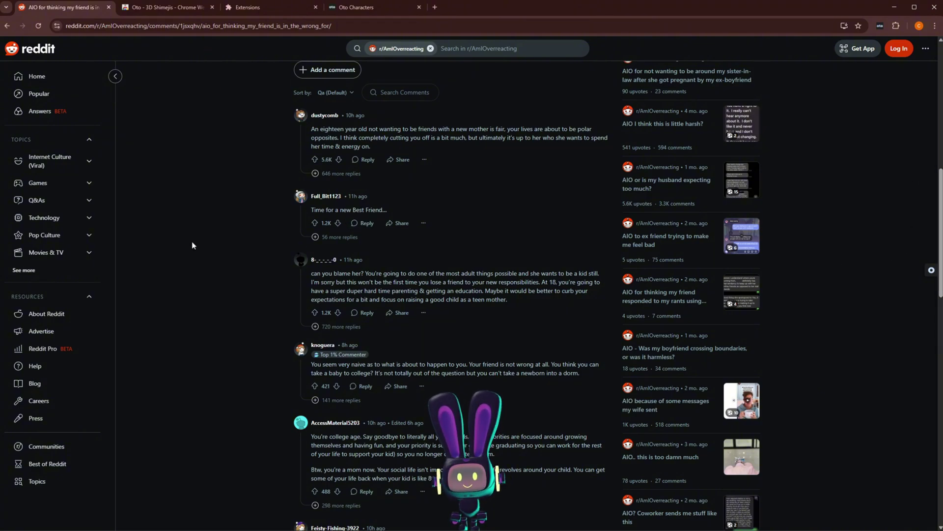
Highlight the long comment's first paragraph and ask Oto 'tell me what you think a'.
scroll(429, 298, down, 6)
scroll(327, 290, down, 3)
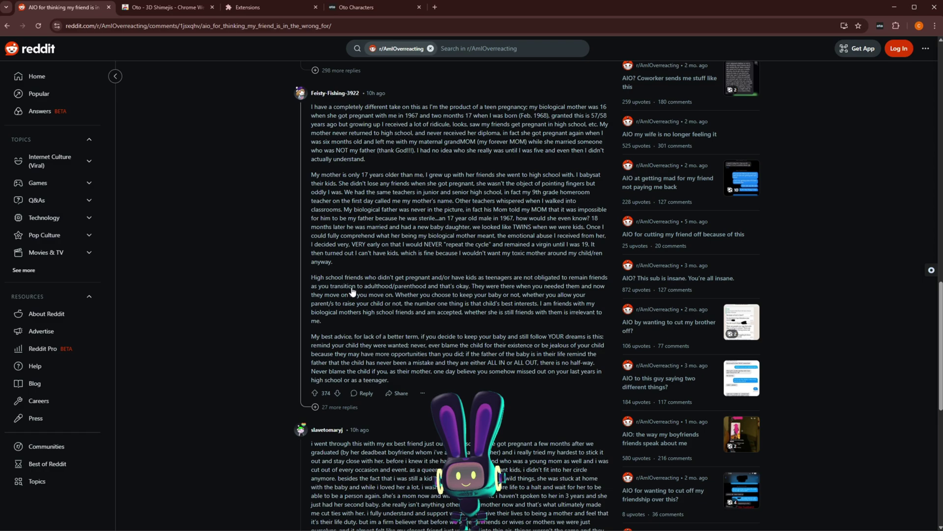
scroll(385, 251, up, 3)
drag(311, 238, 376, 290)
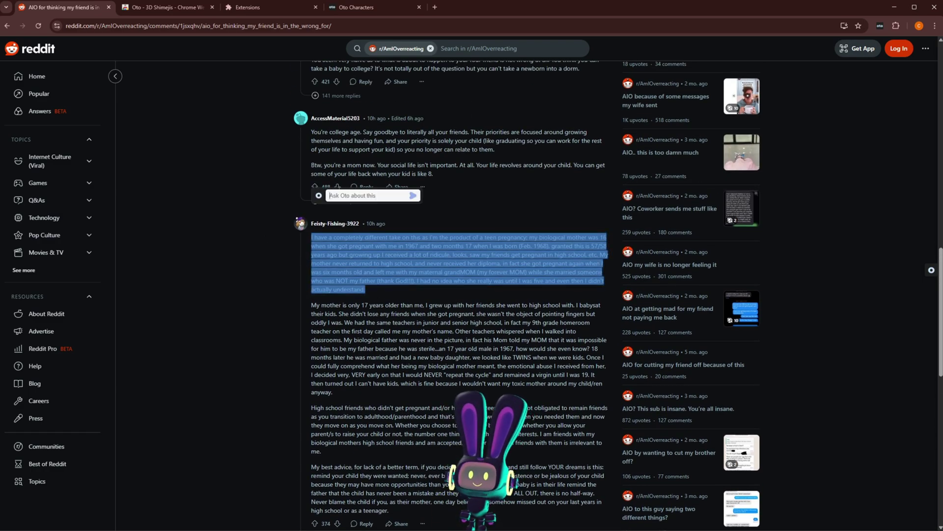
text(tel)
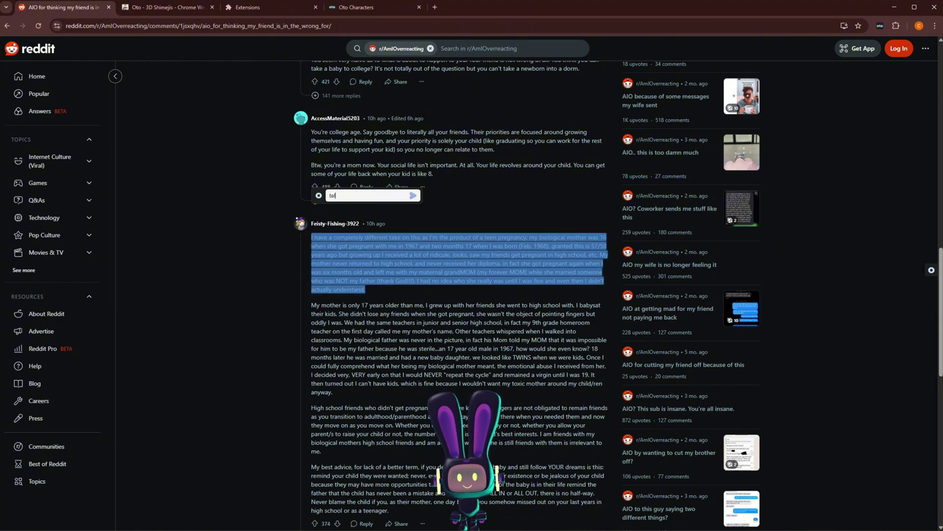
text(l me what you think a)
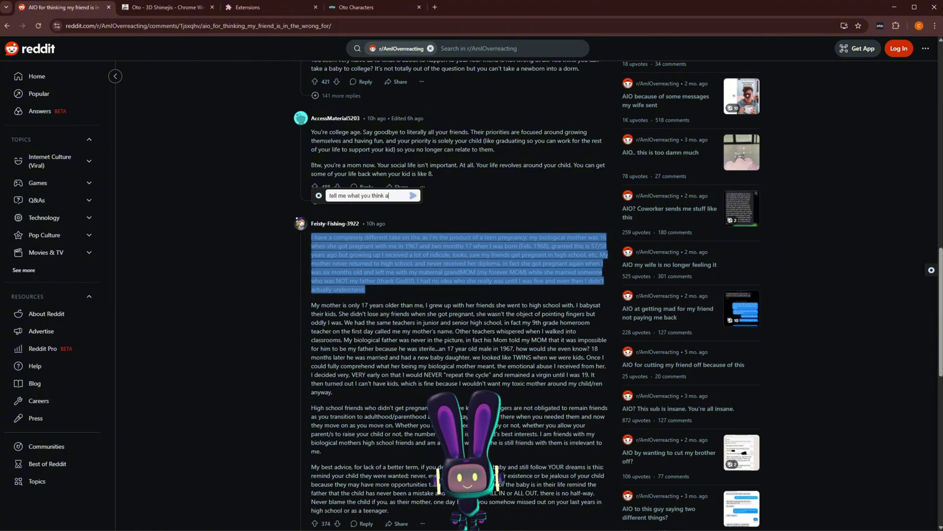
key(Return)
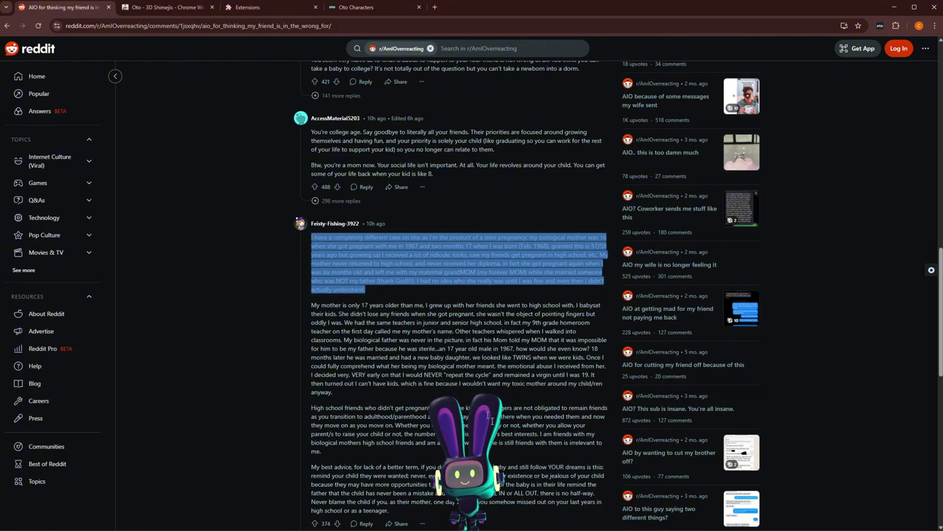
Clear the text selection and drag the bunny to the lower right of the page.
click(431, 342)
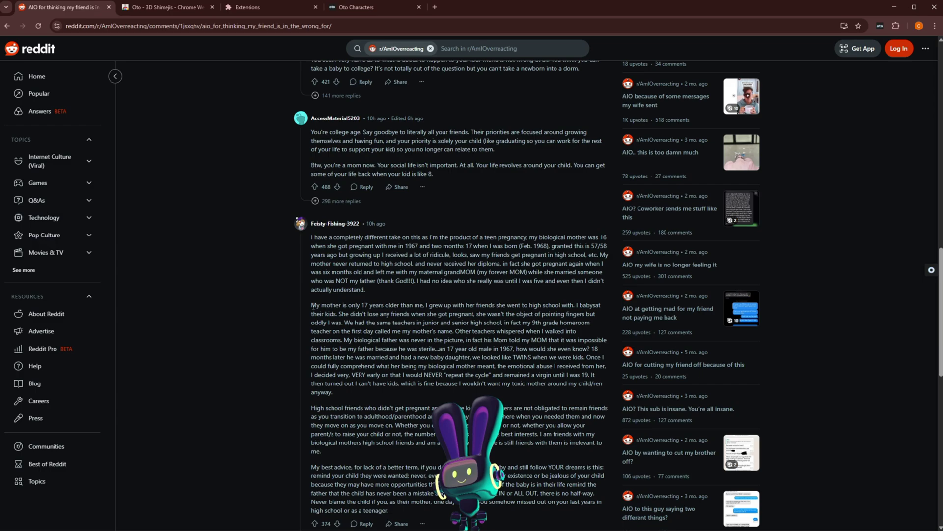
click(929, 270)
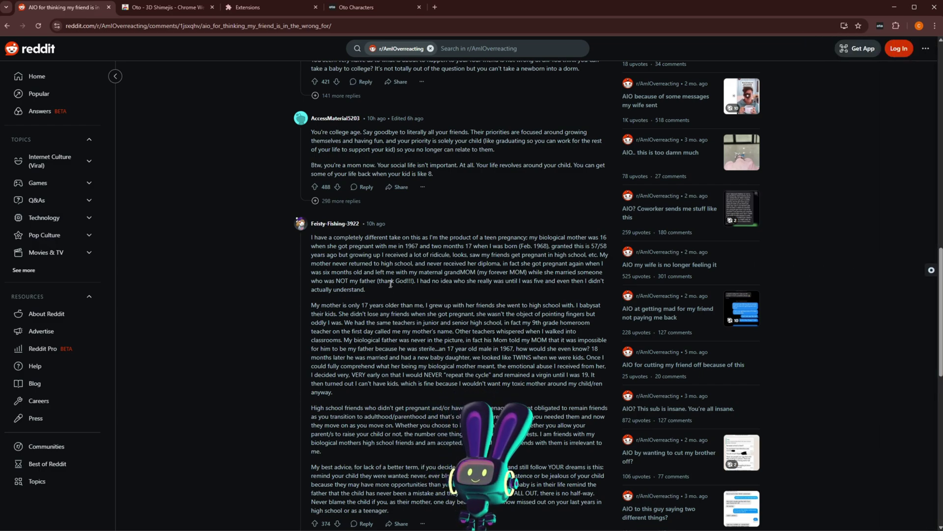
drag(485, 487, 851, 366)
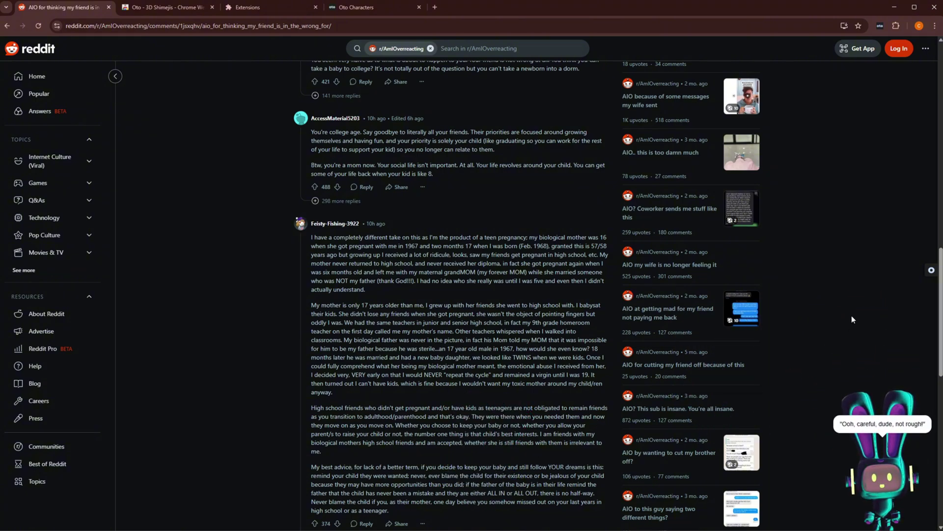